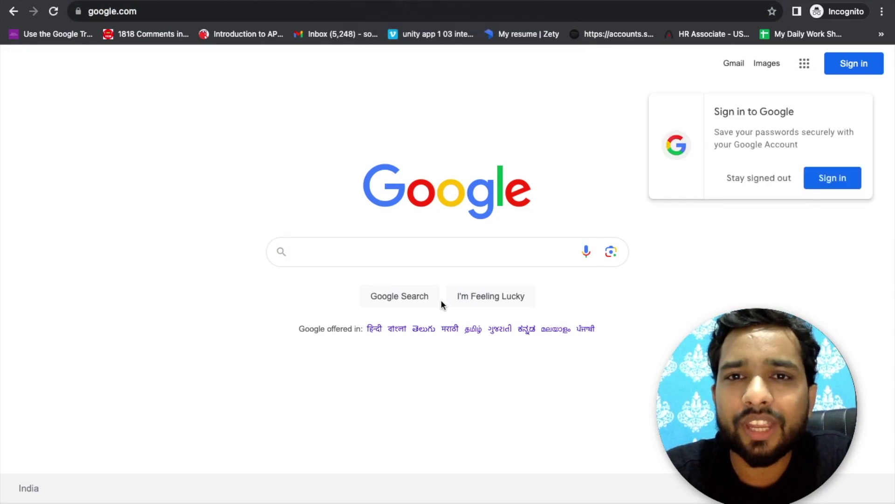
# Step: Stay signed out of Google and select the address bar in the Incognito window
pyautogui.click(756, 178)
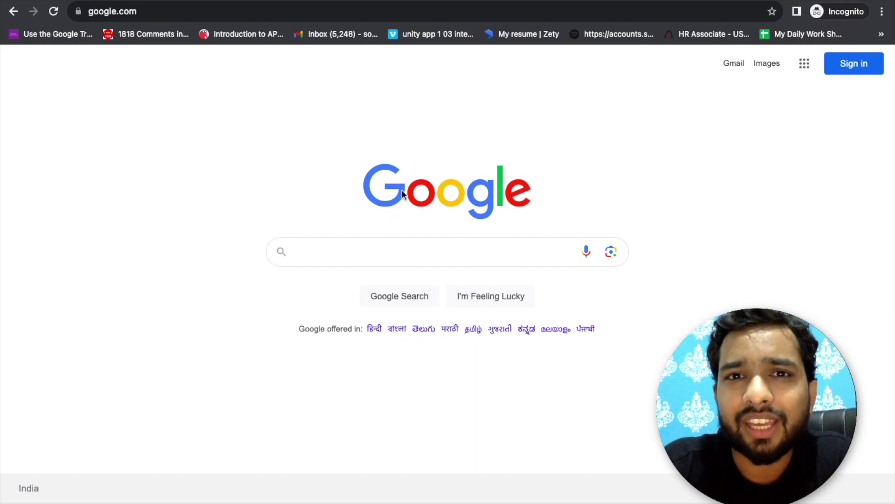
pyautogui.click(148, 10)
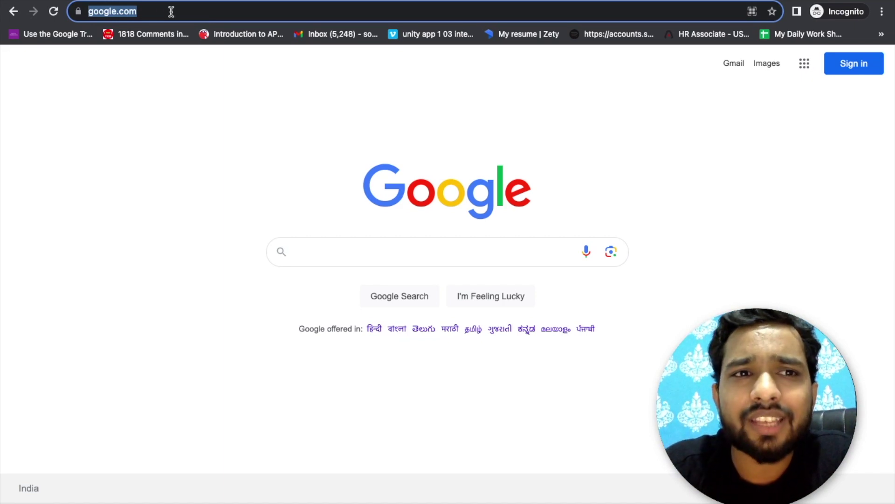
pyautogui.click(157, 11)
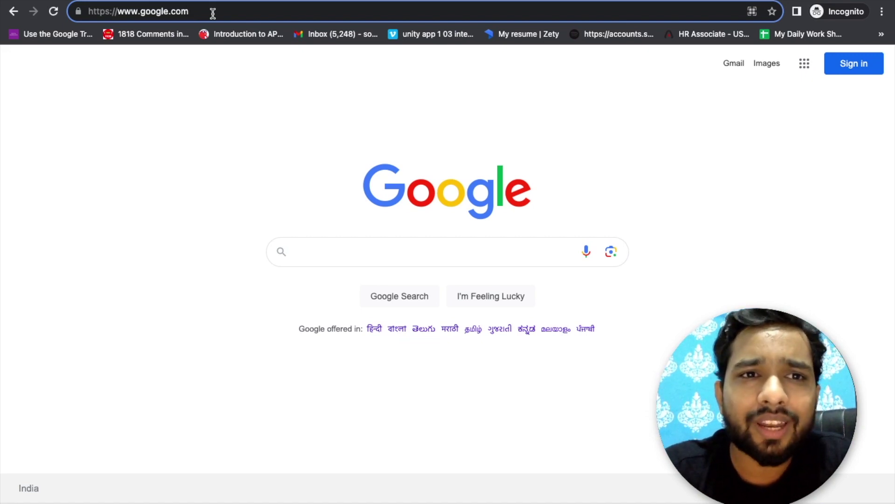
# Step: Load namecheap.com, then godaddy.com in a new private tab
pyautogui.click(213, 13)
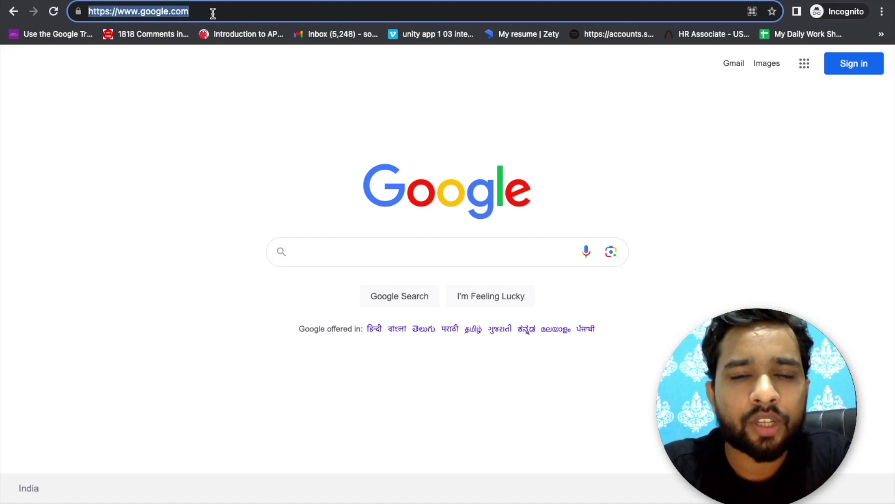
pyautogui.write('na')
pyautogui.press('Return')
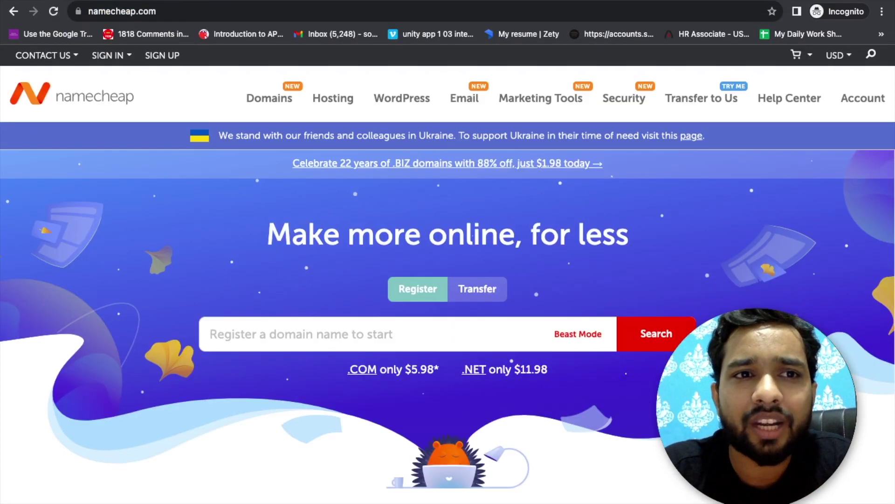
pyautogui.hotkey('ctrl', 't')
pyautogui.write('goda')
pyautogui.press('Return')
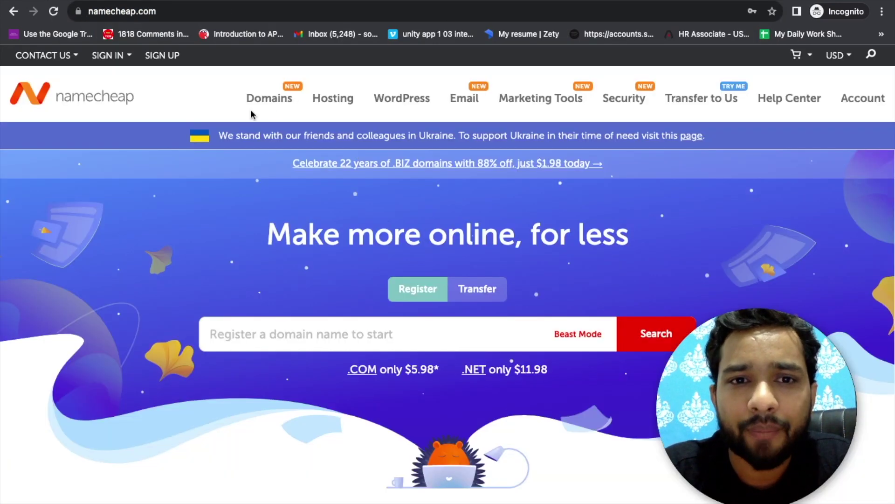
# Step: Search for the domain codinghello and review the $2,495 premium .com result
pyautogui.click(281, 339)
pyautogui.write('codinghello')
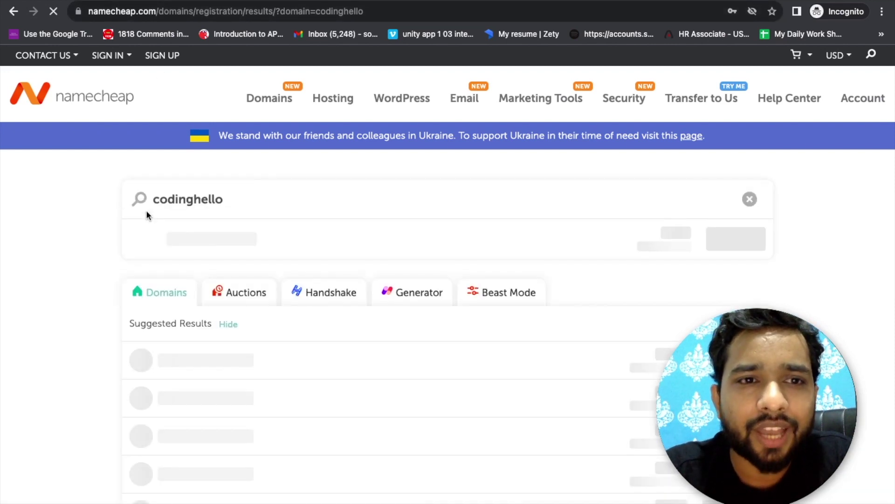
pyautogui.scroll(-3, 101, 242)
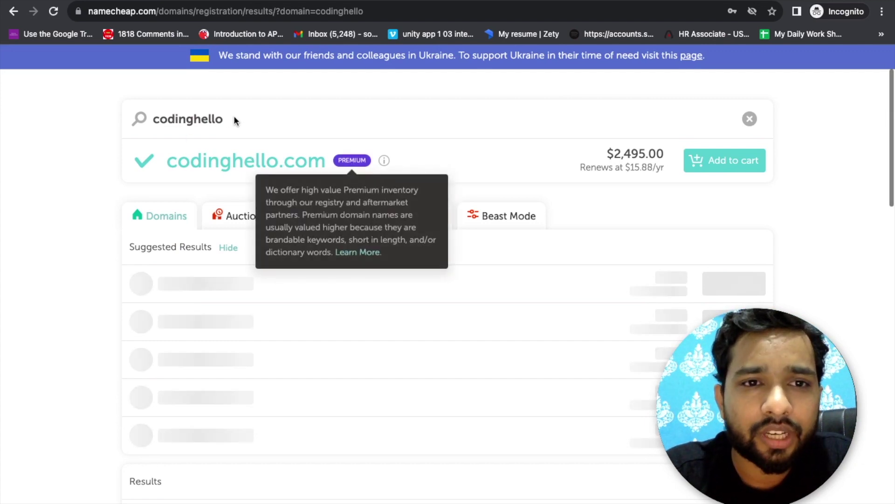
pyautogui.click(246, 115)
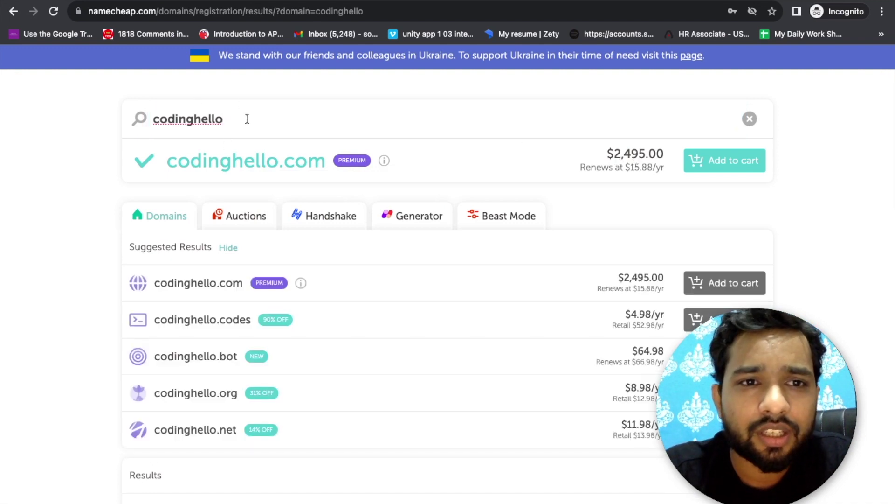
# Step: Search hellonewcoder and scroll the suggestions, including .codes at $4.98/yr and .com at $10.28/yr
pyautogui.write('hellocoder')
pyautogui.press('BackSpace')
pyautogui.press('BackSpace')
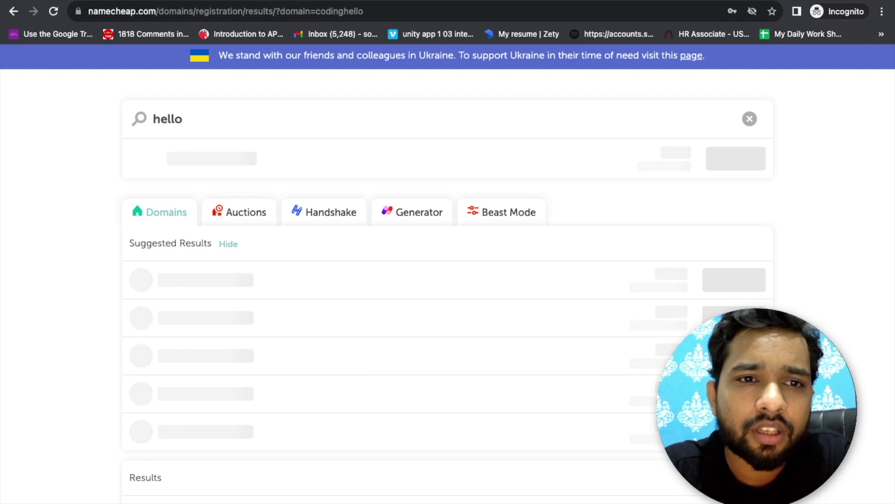
pyautogui.press('BackSpace')
pyautogui.write('onewcod')
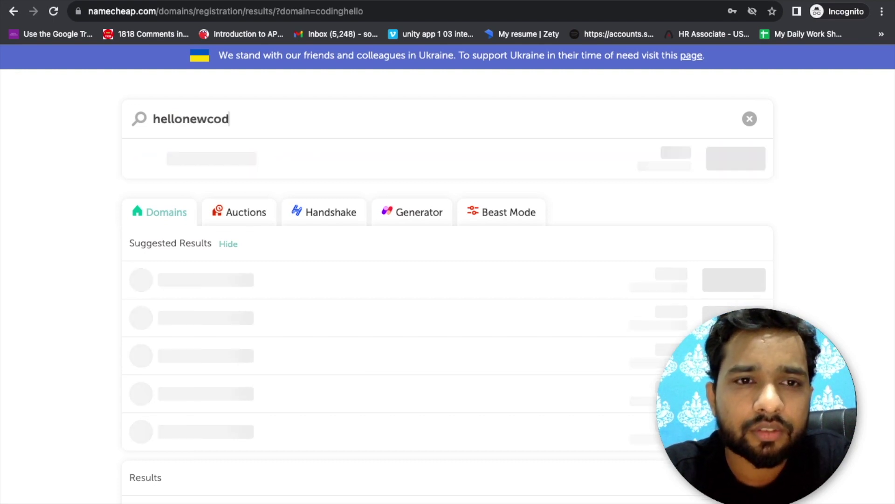
pyautogui.write('er')
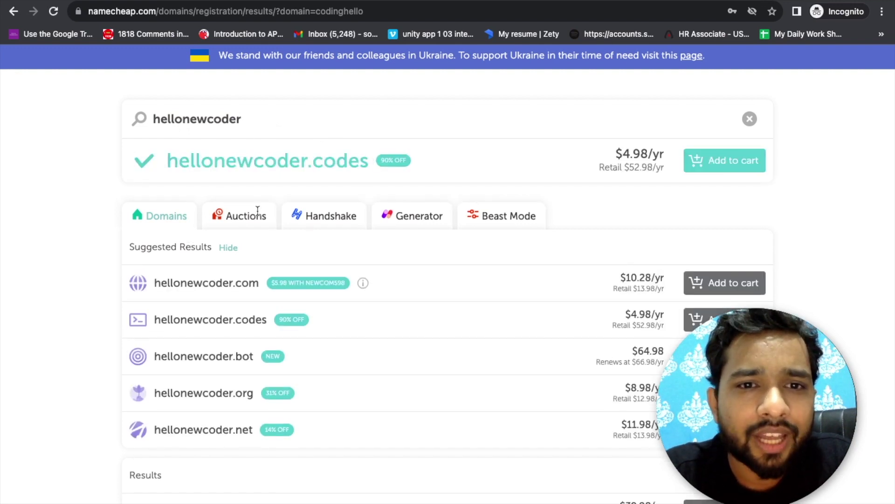
pyautogui.scroll(-3, 261, 203)
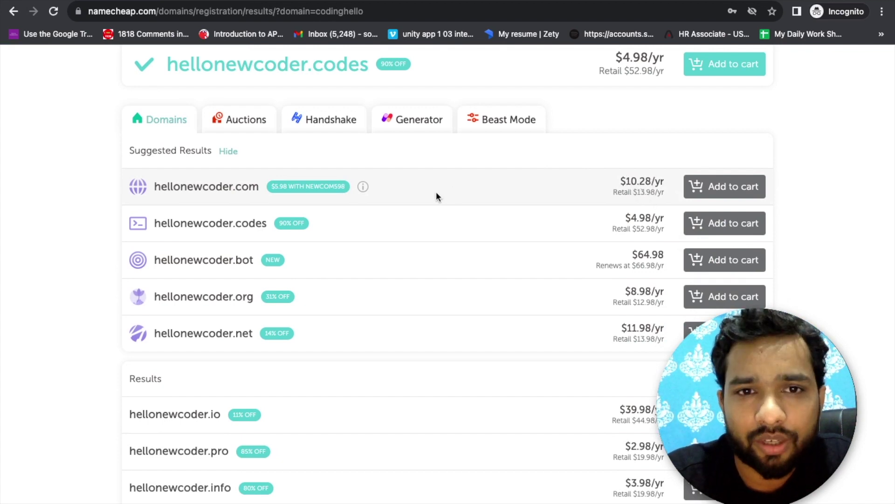
pyautogui.scroll(2, 429, 194)
pyautogui.scroll(2, 429, 194)
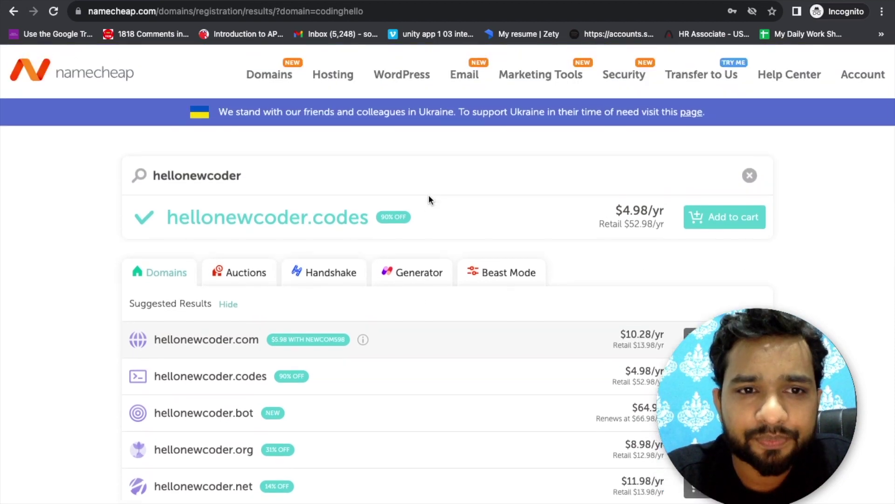
pyautogui.click(291, 177)
pyautogui.scroll(-5, 291, 177)
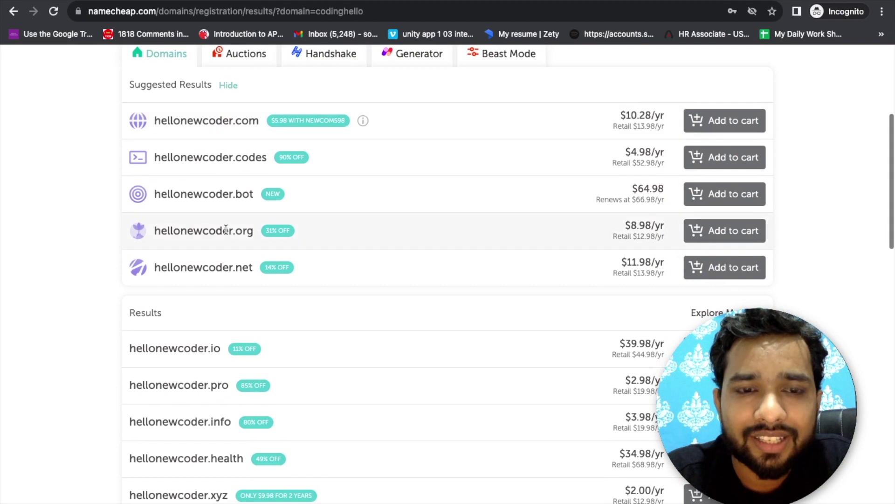
pyautogui.scroll(-1, 229, 164)
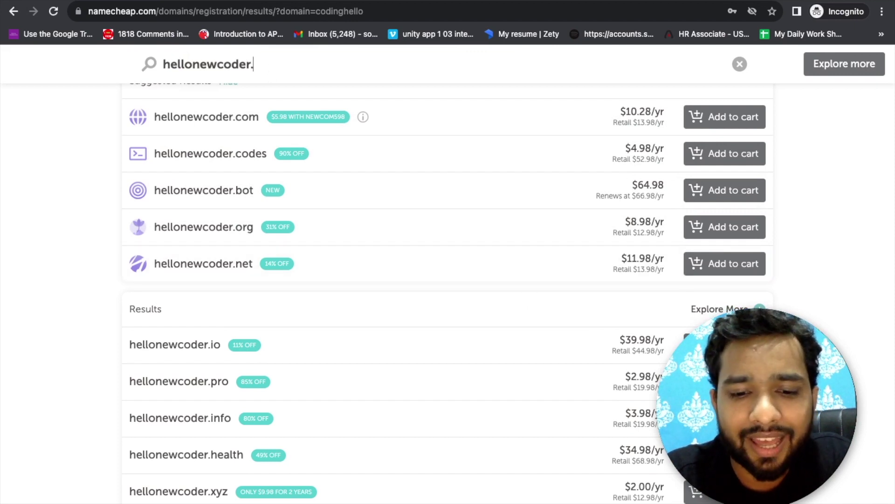
# Step: Search hellonewcoder.xyz and check its $2.00/yr price
pyautogui.write('xyz')
pyautogui.press('Return')
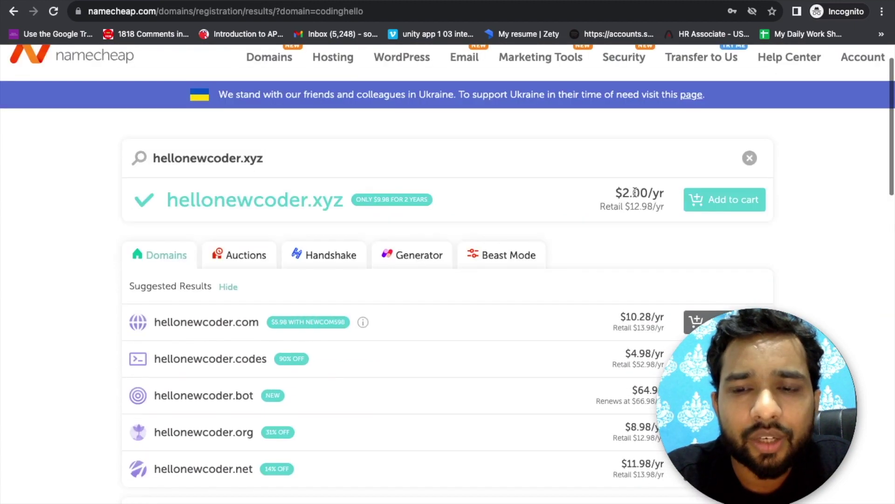
pyautogui.tripleClick(627, 192)
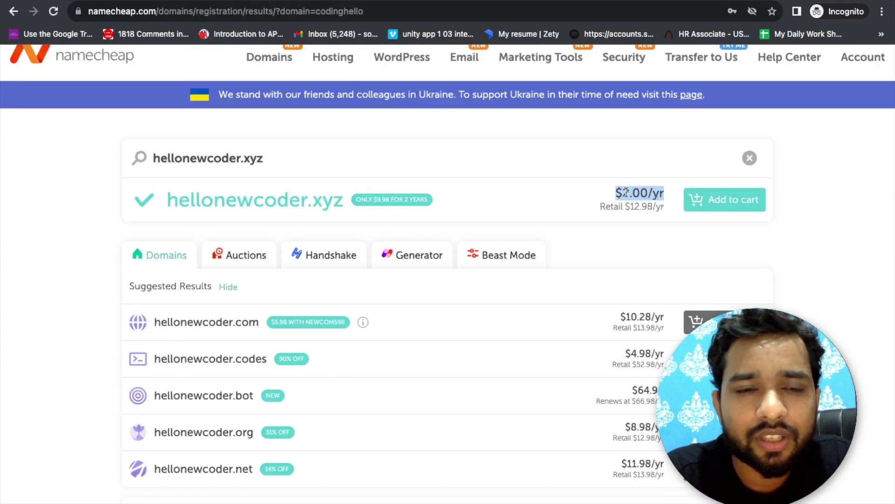
# Step: Switch the search to hellonewcoder.com and add it to the cart at $10.28/yr
pyautogui.click(336, 161)
pyautogui.press('BackSpace')
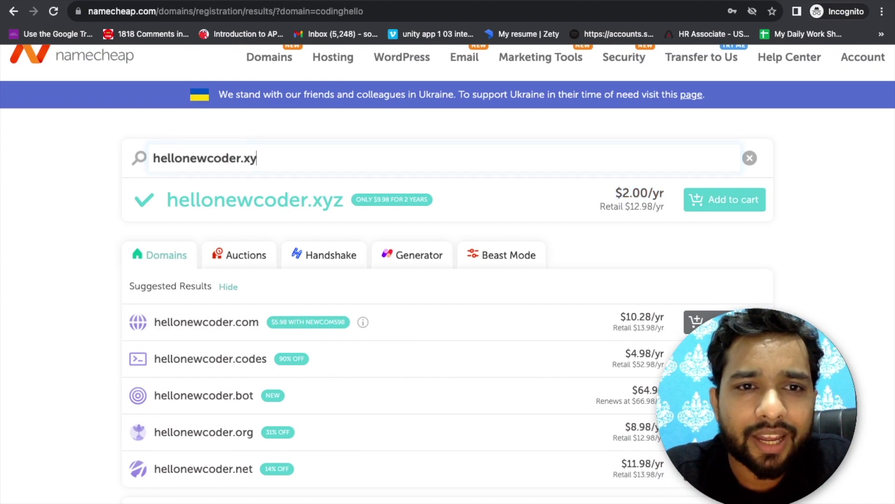
pyautogui.press('BackSpace')
pyautogui.write('com')
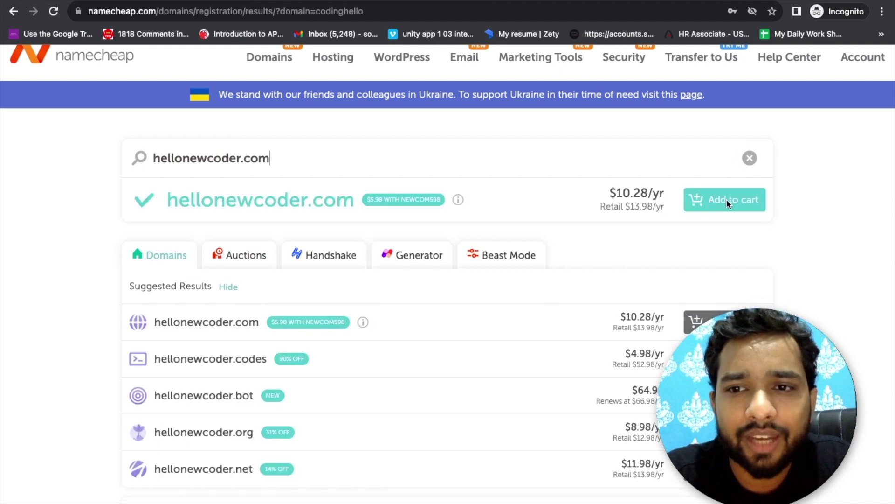
pyautogui.click(726, 199)
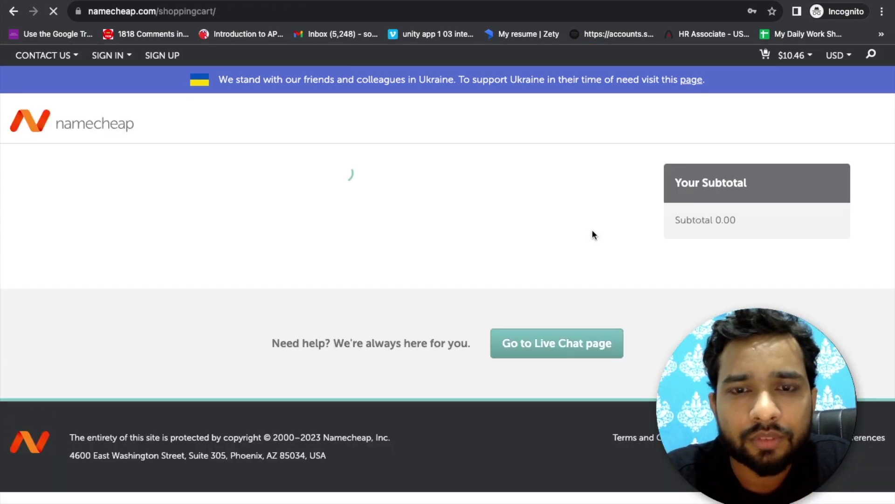
# Step: Apply promo code couponfcnc to the hellonewcoder.com cart
pyautogui.scroll(-1, 679, 263)
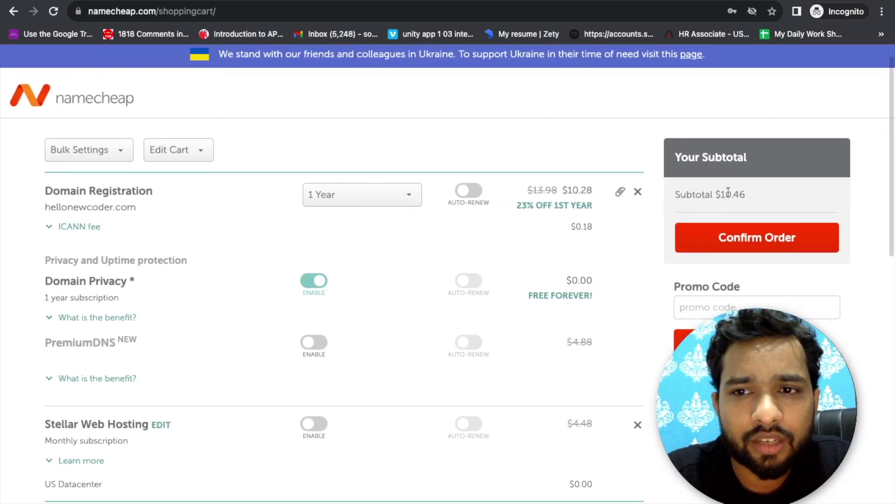
pyautogui.click(717, 304)
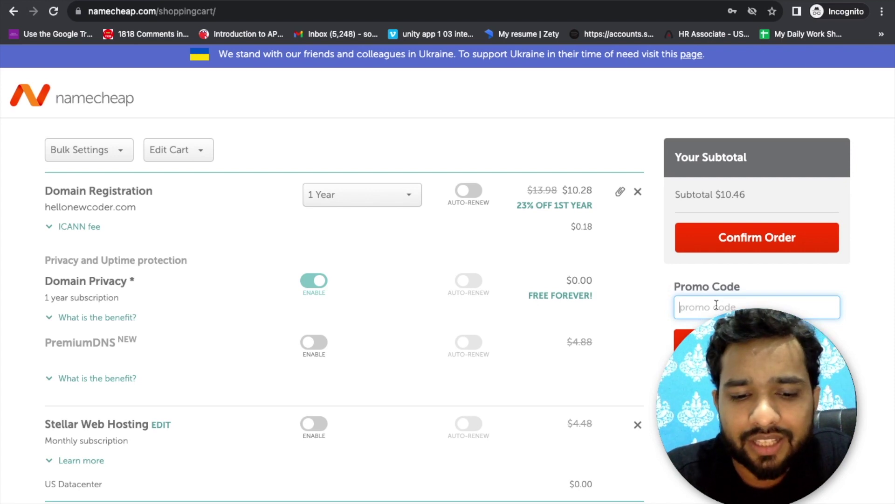
pyautogui.write('coup')
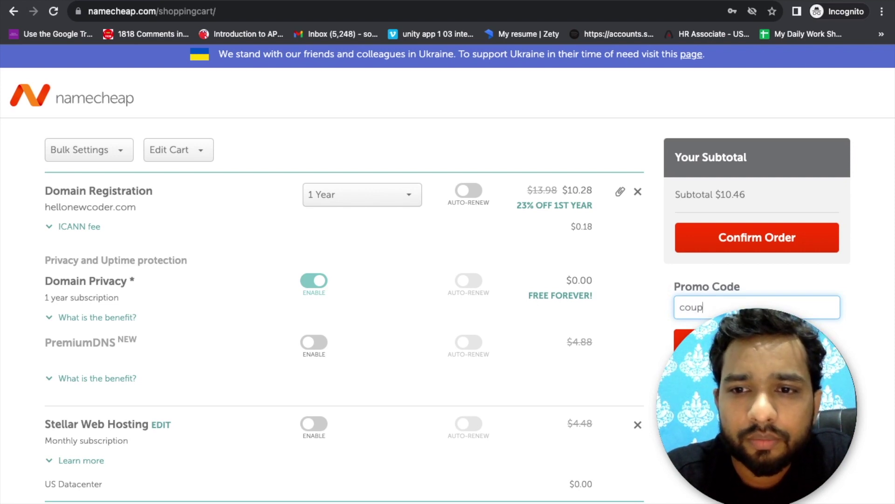
pyautogui.write('onfcnc')
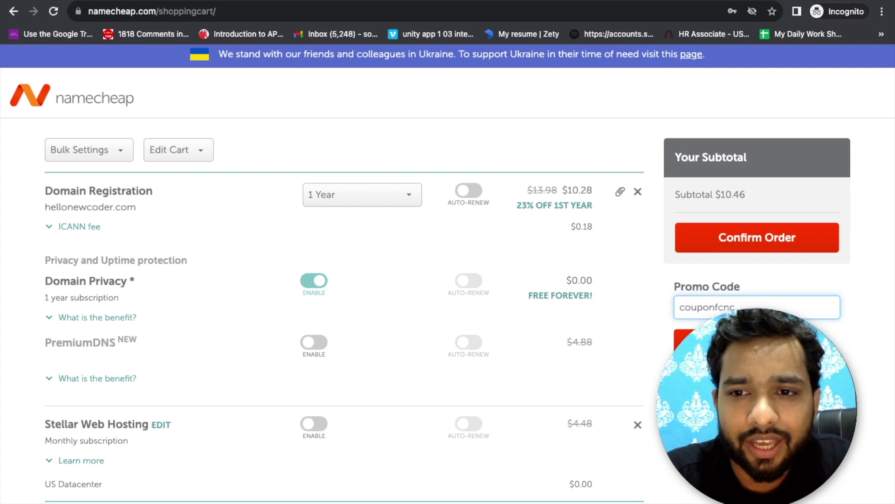
pyautogui.press('Return')
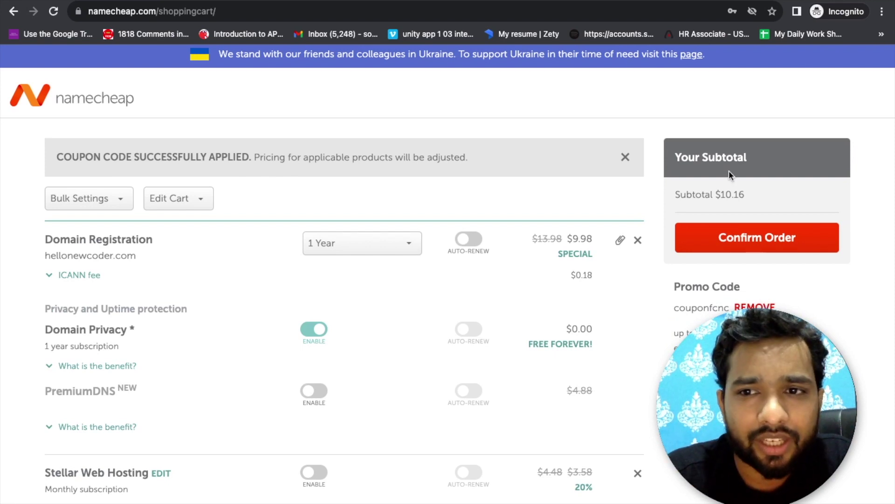
# Step: Compare the $10.16 subtotal by removing and reapplying the coupon, then confirm the order
pyautogui.doubleClick(720, 196)
pyautogui.tripleClick(721, 196)
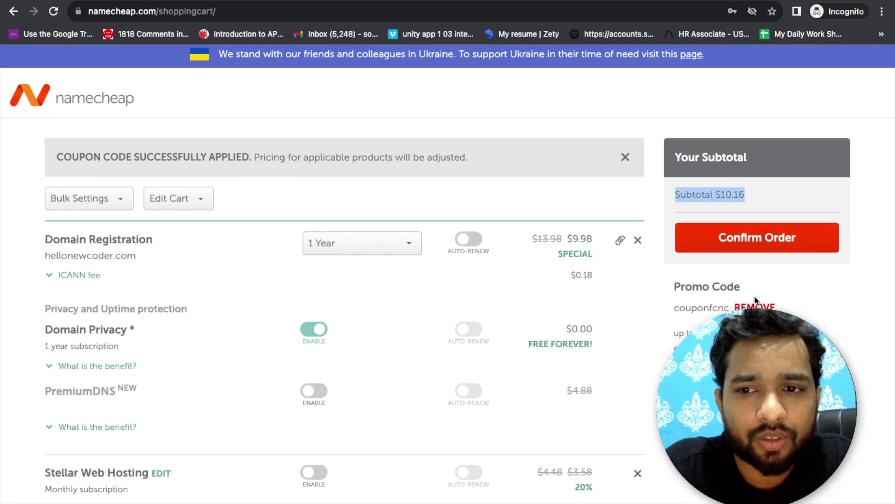
pyautogui.click(754, 307)
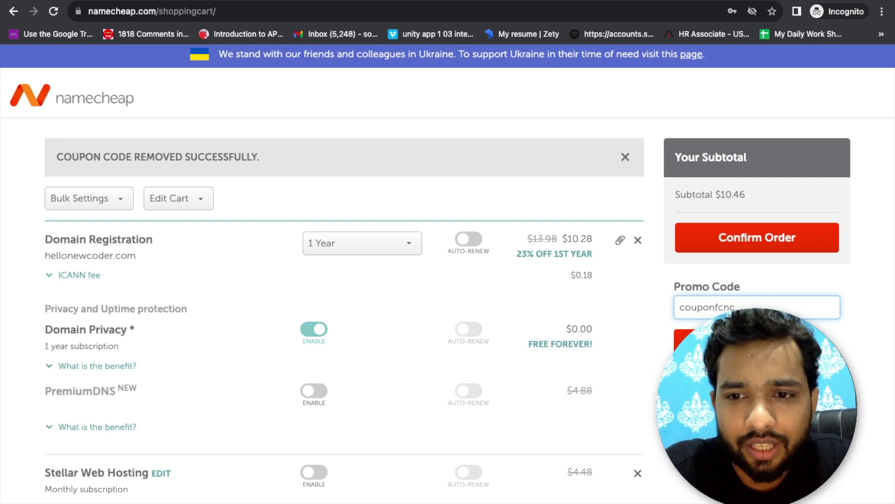
pyautogui.click(686, 340)
pyautogui.click(733, 248)
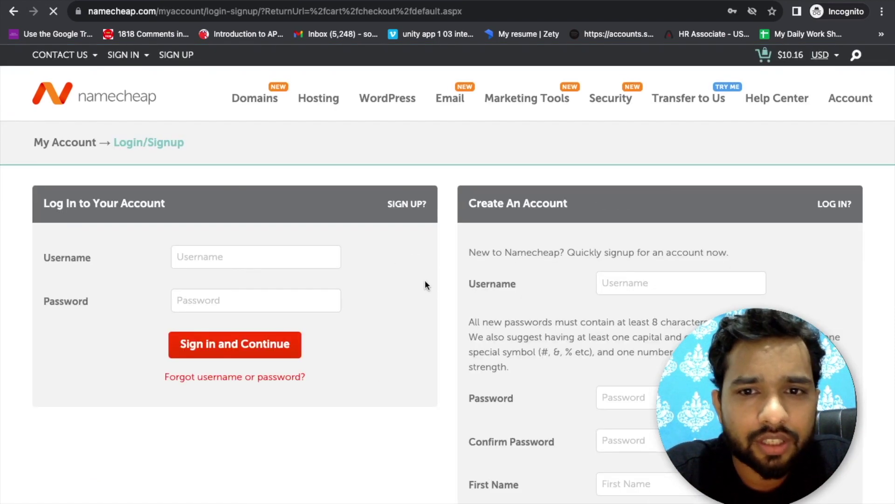
# Step: Scroll through the blank Create An Account form on the checkout page
pyautogui.scroll(-1, 410, 233)
pyautogui.scroll(-3, 483, 278)
pyautogui.scroll(-2, 464, 207)
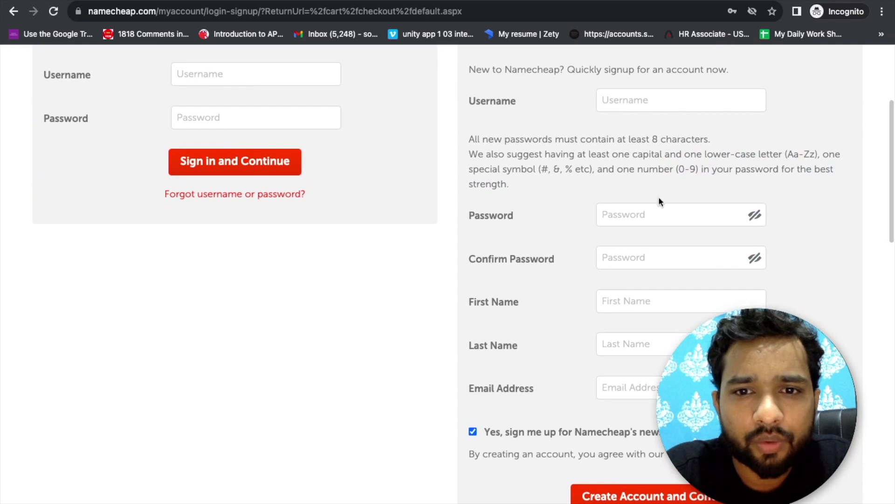
pyautogui.scroll(-4, 588, 280)
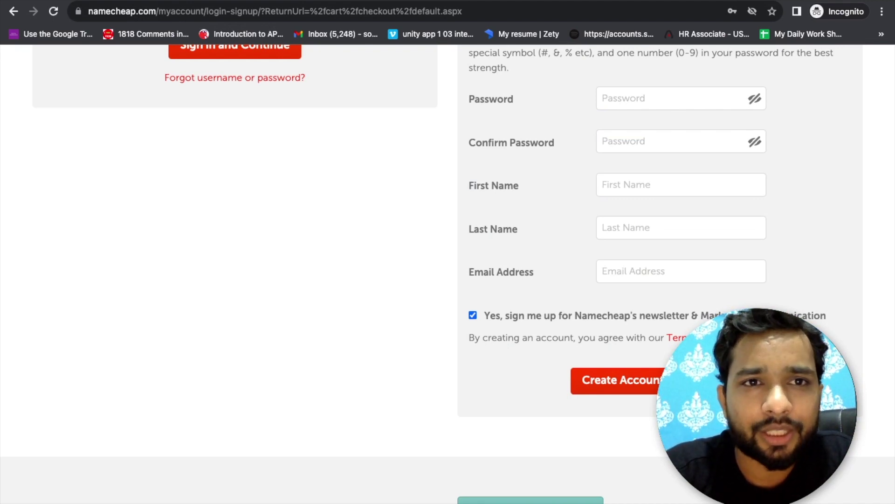
# Step: Switch to the GoDaddy India homepage tab showing the ₹99.00 .com offer
pyautogui.click(228, 9)
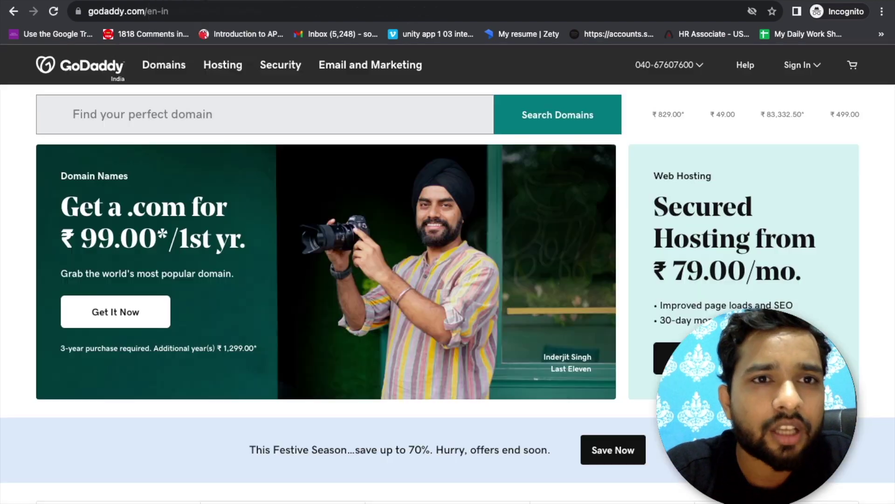